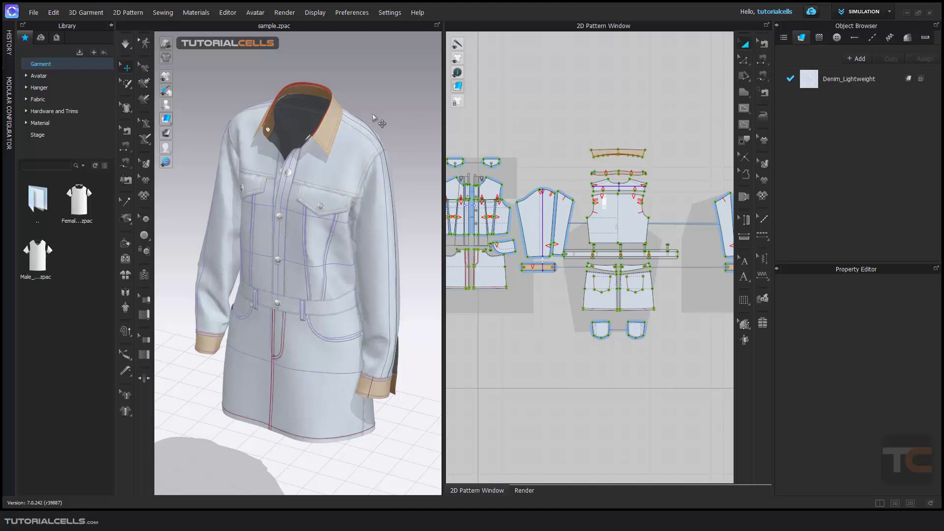
# Step: Pan and zoom the 2D layout to the front, sleeve and back pieces, then orbit the jacket-dress
pyautogui.moveTo(525, 168); pyautogui.dragTo(542, 193, button='middle')
pyautogui.scroll(1, 566, 197)
pyautogui.scroll(-4, 580, 197)
pyautogui.scroll(5, 588, 216)
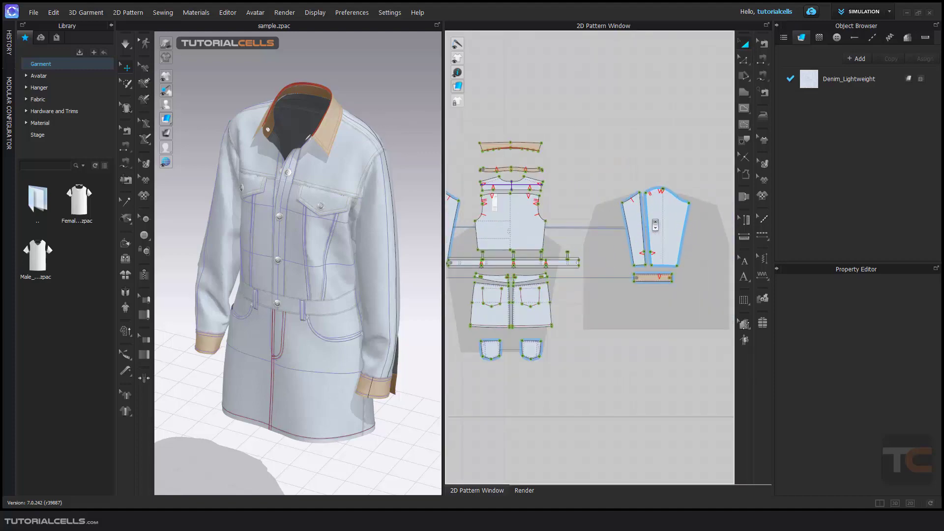
pyautogui.moveTo(589, 225); pyautogui.dragTo(631, 226, button='middle')
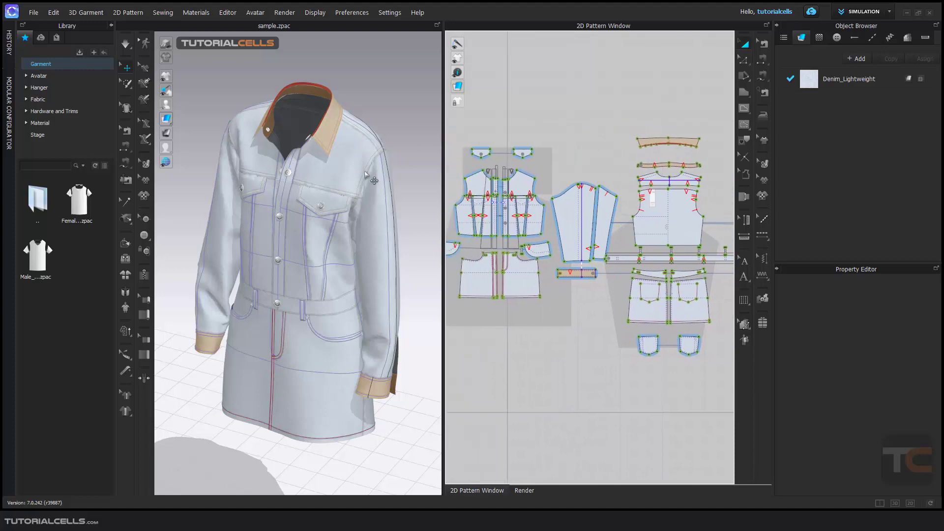
pyautogui.moveTo(377, 180); pyautogui.dragTo(352, 167, button='right')
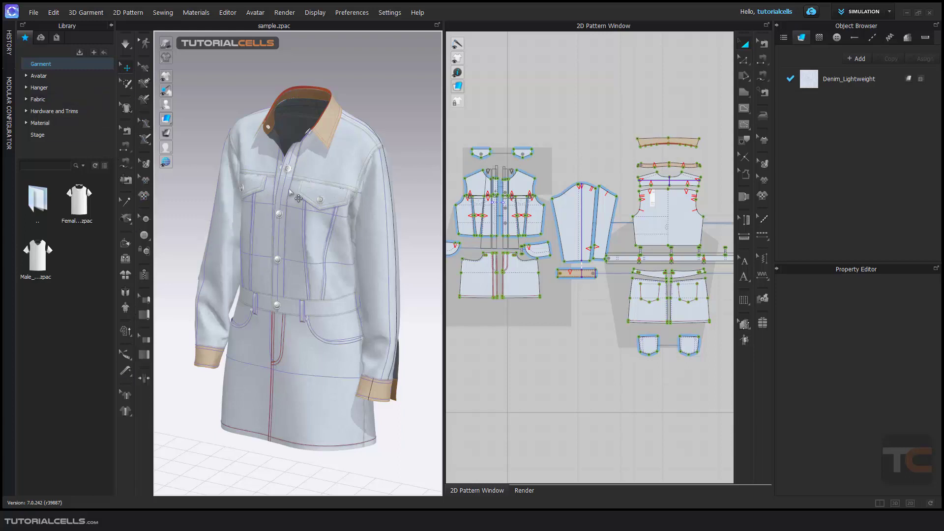
pyautogui.moveTo(296, 196); pyautogui.dragTo(277, 191, button='right')
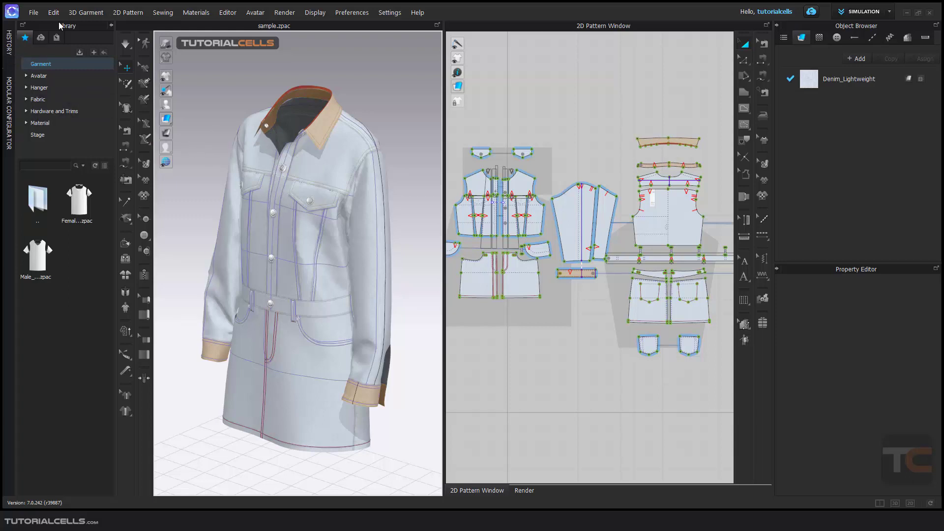
# Step: Expand the Avatar library folder, open the Kid_V1 avatar set, then collapse the folder
pyautogui.click(42, 76)
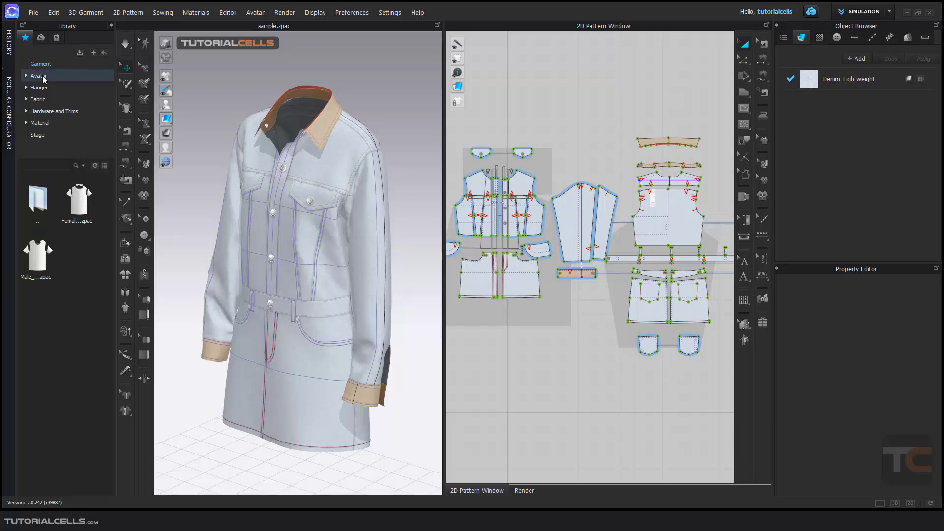
pyautogui.click(27, 76)
pyautogui.click(48, 112)
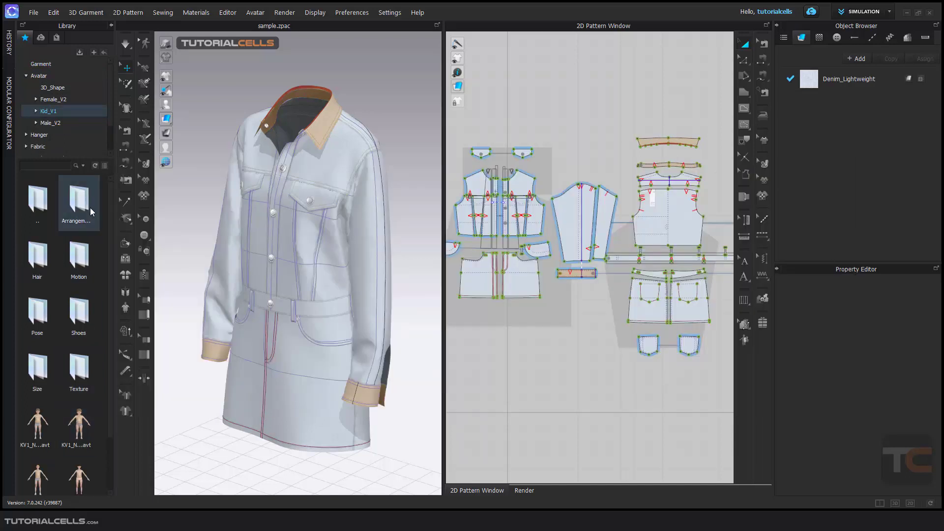
pyautogui.click(26, 76)
# Step: Preview the fabric collection's thumbnails, then list the Stage folder's .zprj presets
pyautogui.click(38, 99)
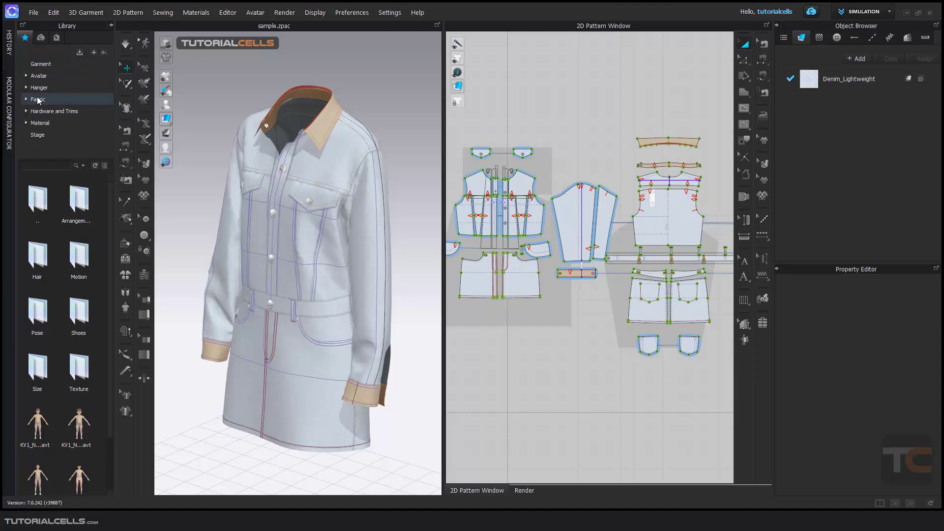
pyautogui.moveTo(85, 267)
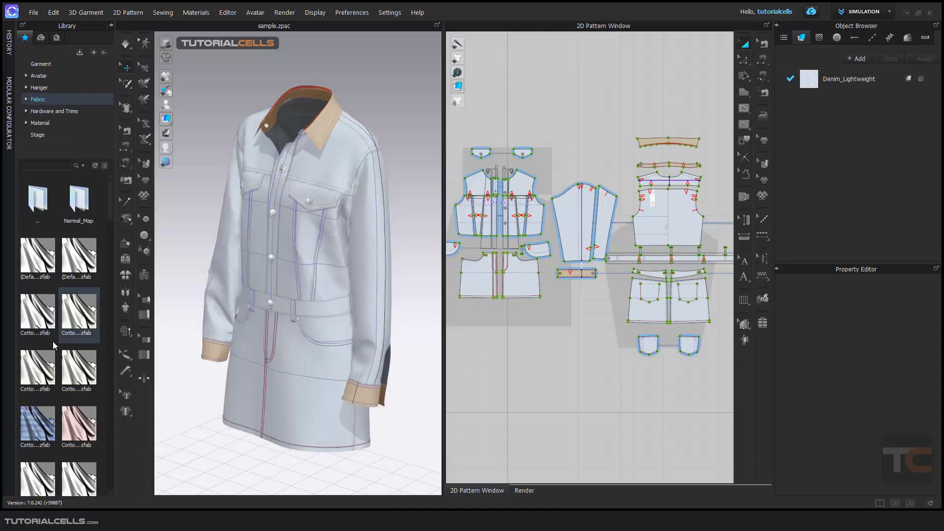
pyautogui.moveTo(50, 416)
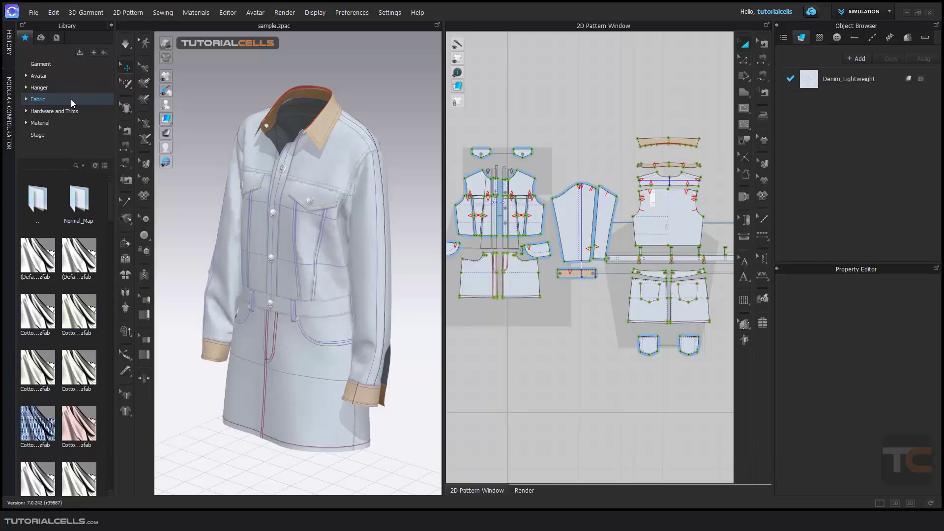
pyautogui.click(46, 134)
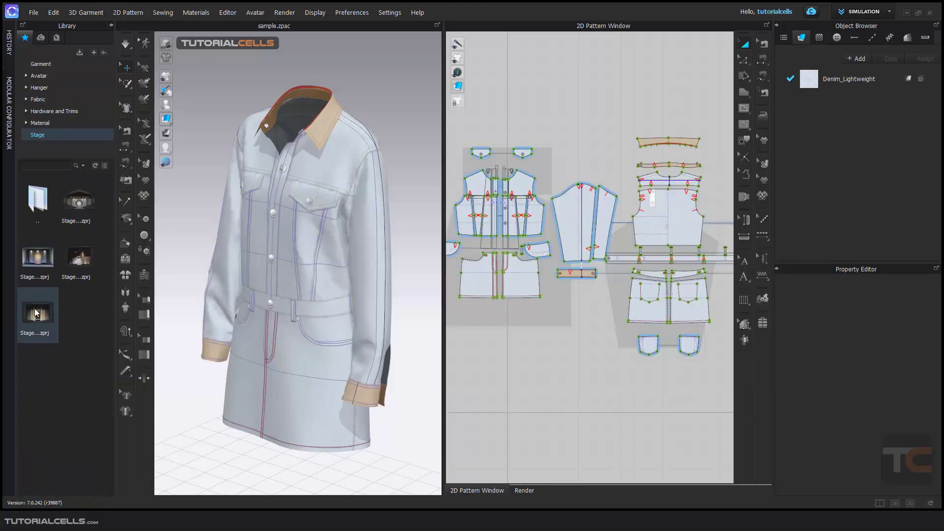
pyautogui.moveTo(35, 313)
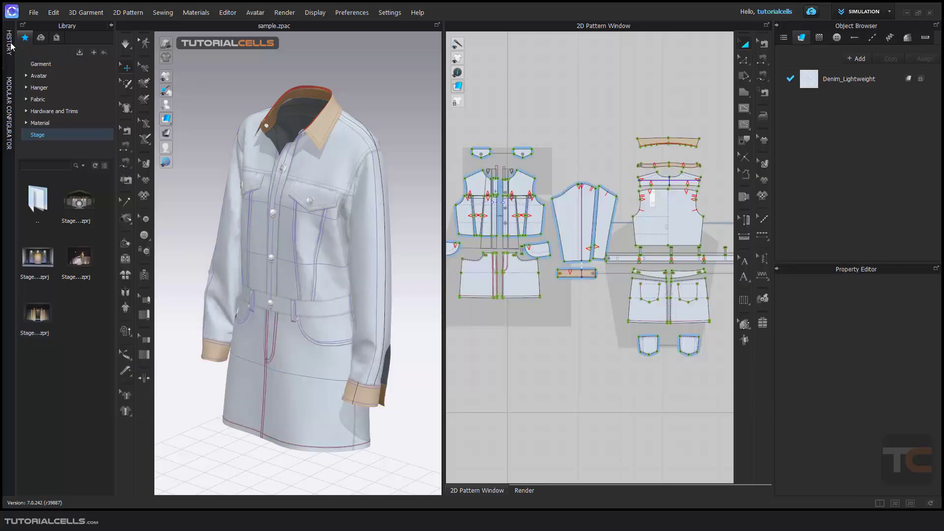
pyautogui.click(10, 43)
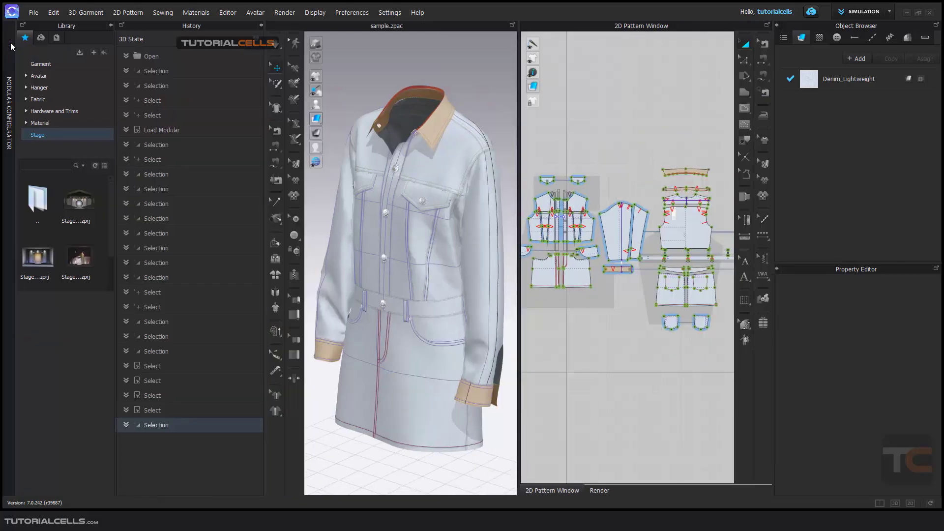
pyautogui.click(261, 24)
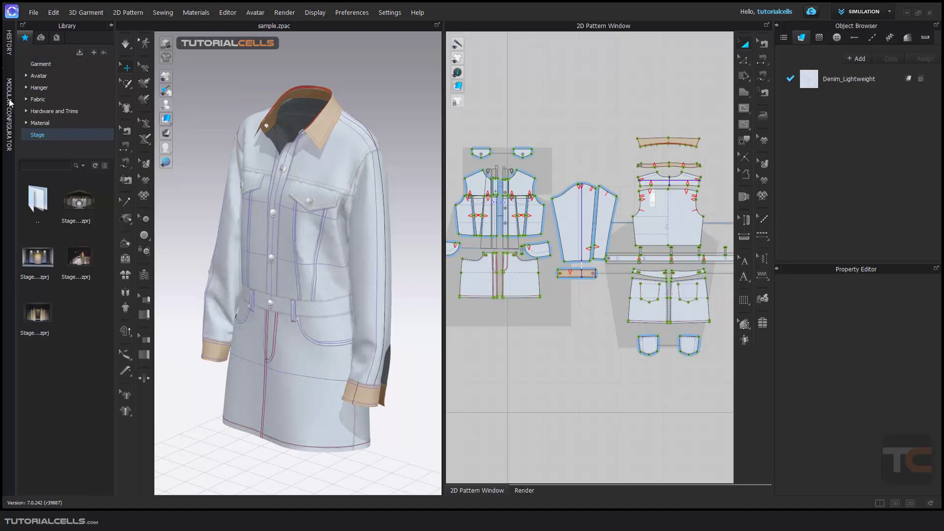
pyautogui.click(9, 98)
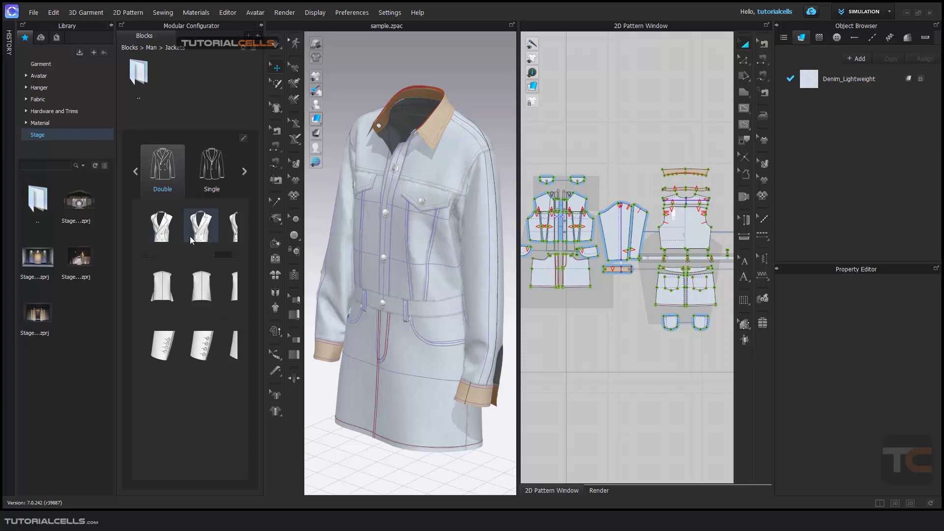
pyautogui.click(262, 25)
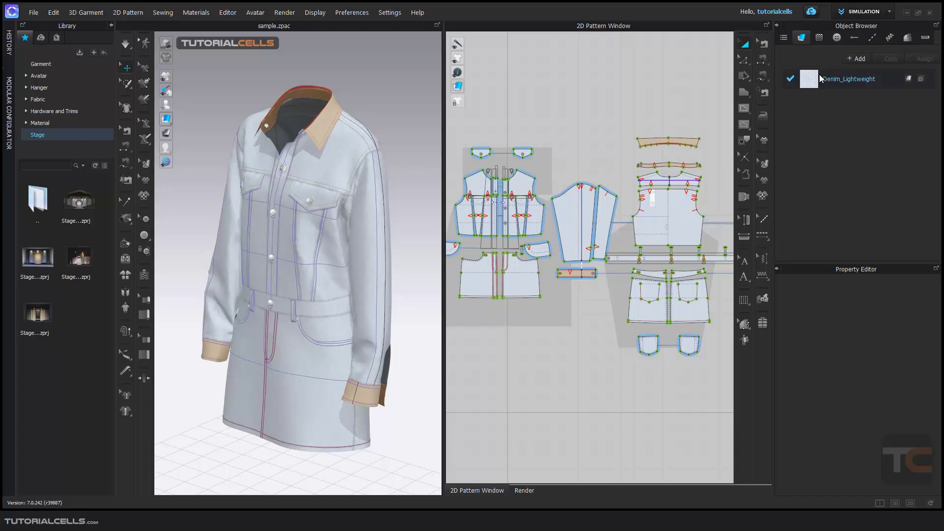
# Step: Check the SIMULATION workspace mode list, then switch the Object Browser to the scene tree
pyautogui.click(889, 12)
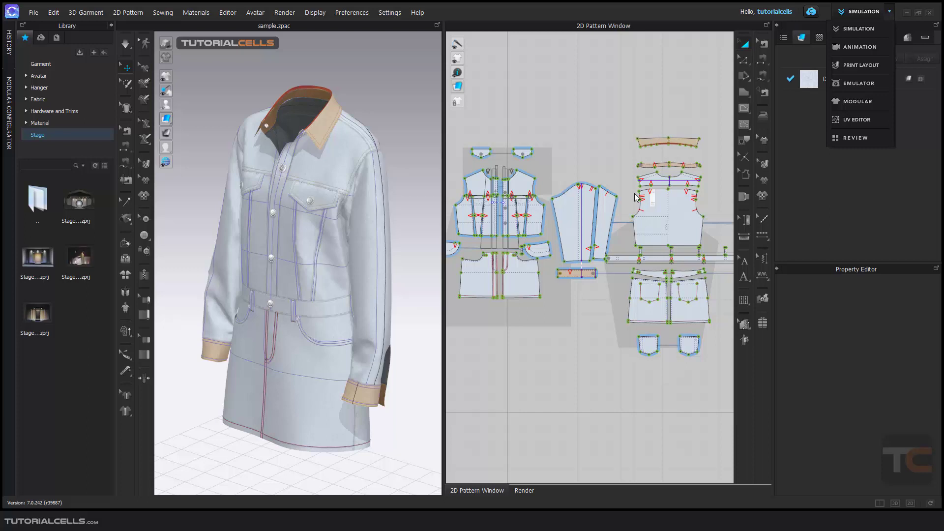
pyautogui.click(878, 13)
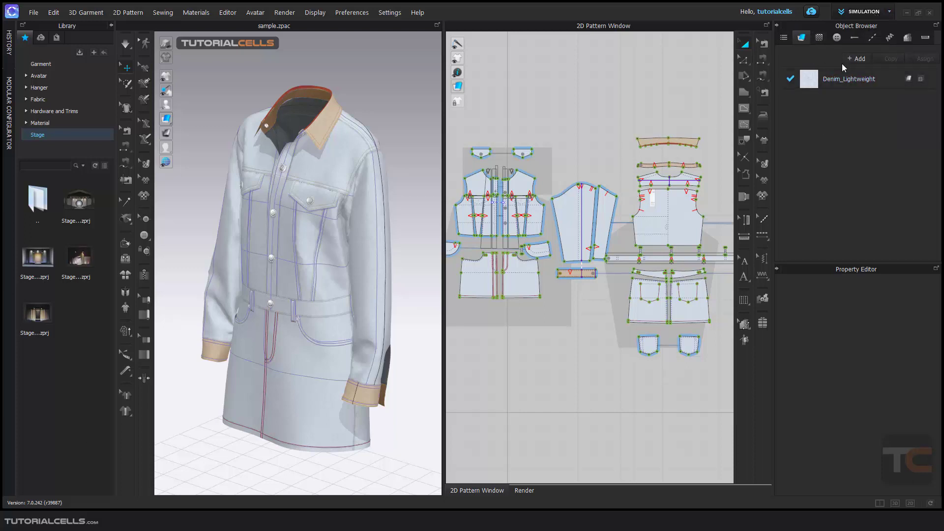
pyautogui.click(784, 38)
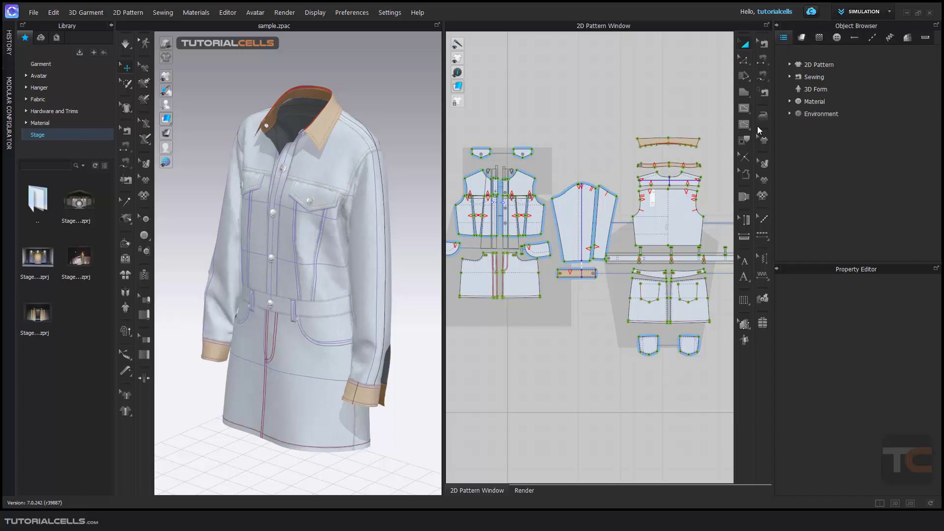
# Step: Peek into the Environment entry, then select Denim_Lightweight in the garment's fabric list
pyautogui.click(790, 114)
pyautogui.click(790, 113)
pyautogui.click(802, 38)
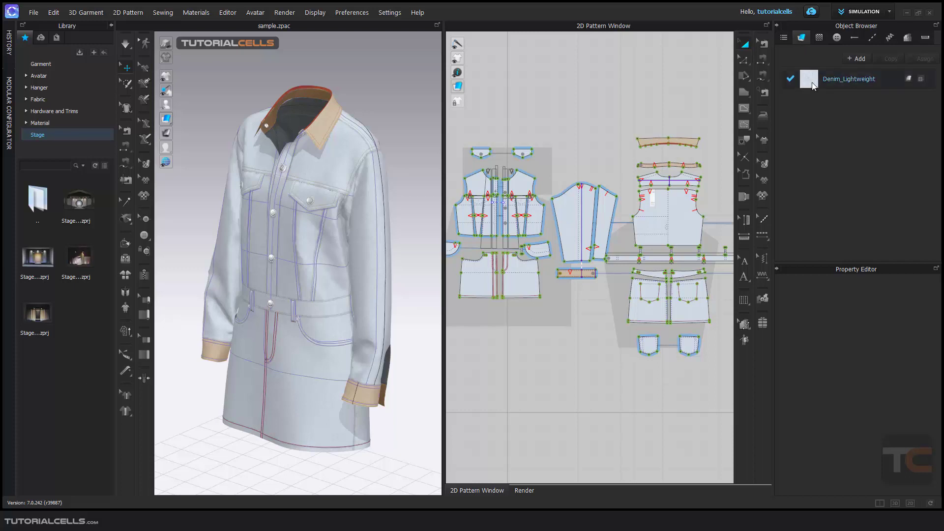
pyautogui.click(847, 82)
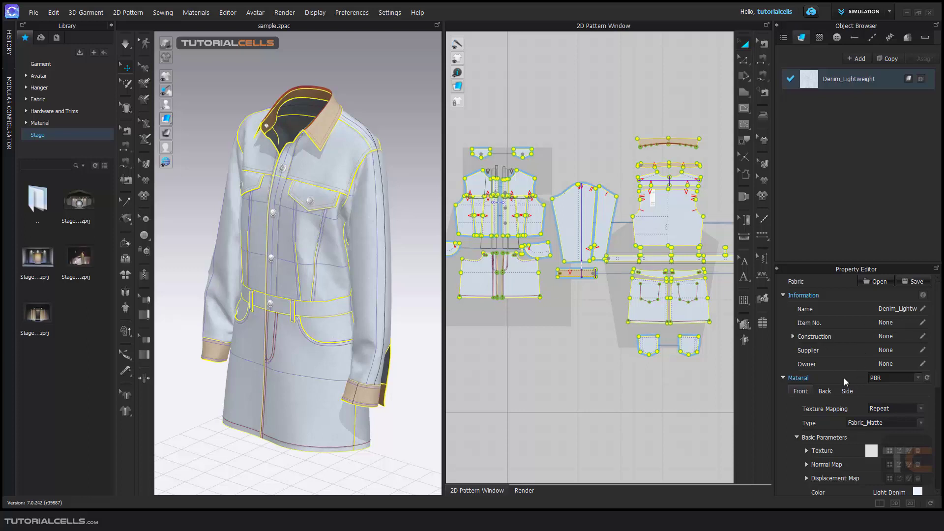
# Step: Apply Cotton Oxford from the library fabrics to one front skirt pattern piece
pyautogui.click(679, 228)
pyautogui.click(601, 219)
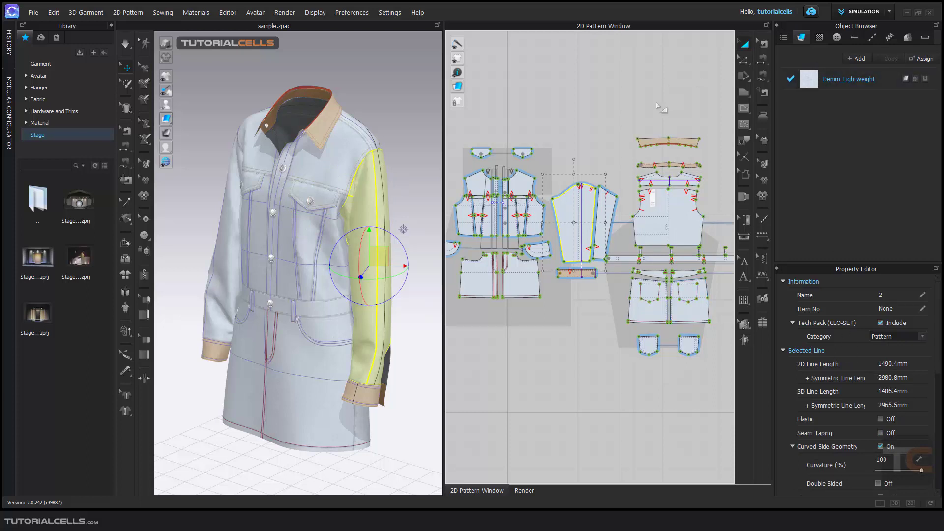
pyautogui.click(37, 100)
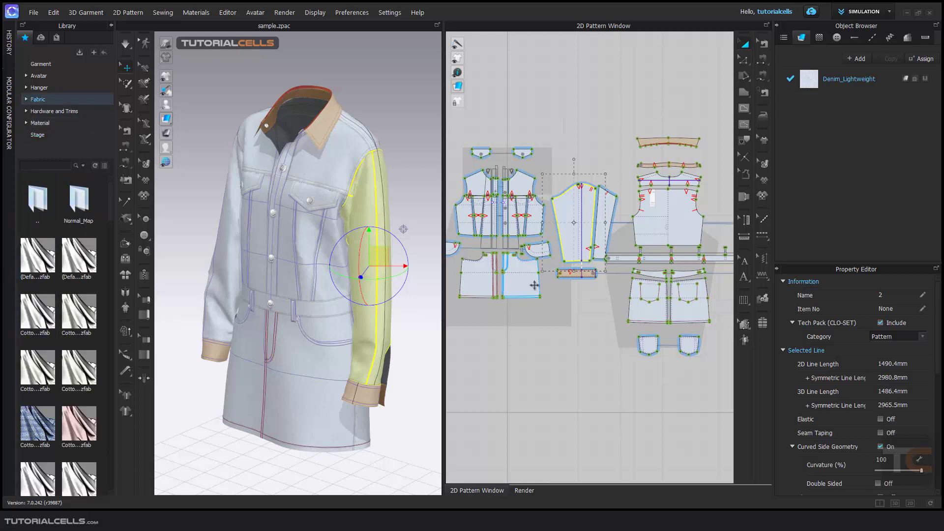
pyautogui.moveTo(27, 421); pyautogui.dragTo(479, 278)
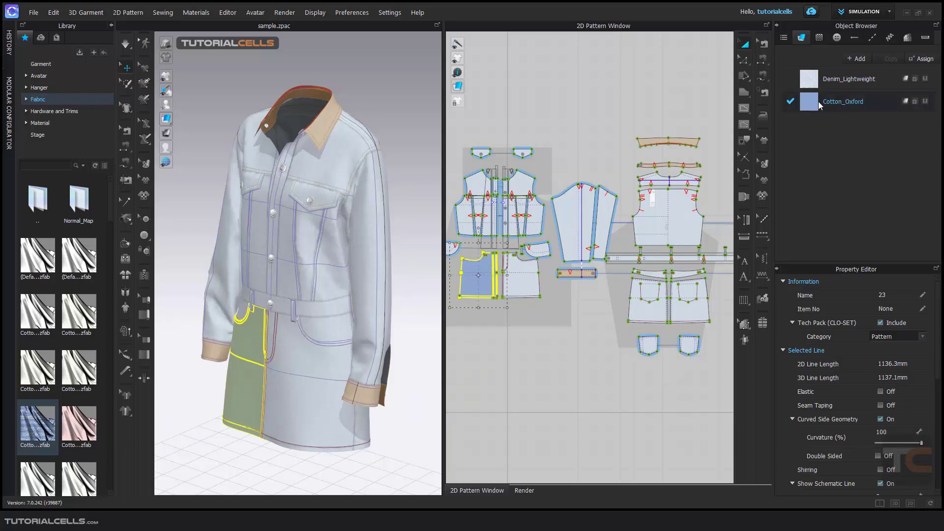
# Step: View the CLO-SET LABEL list, browse shared and online assets, then list buttons and snaps
pyautogui.click(824, 39)
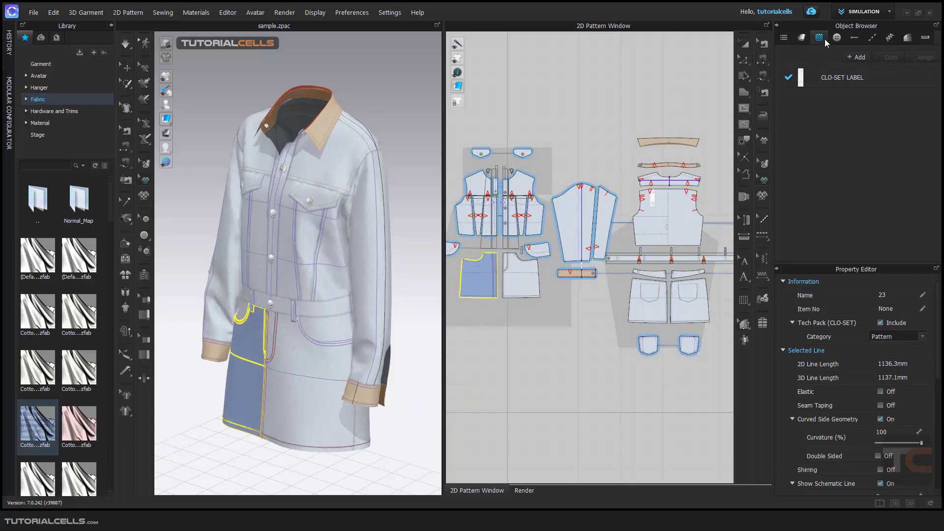
pyautogui.click(40, 39)
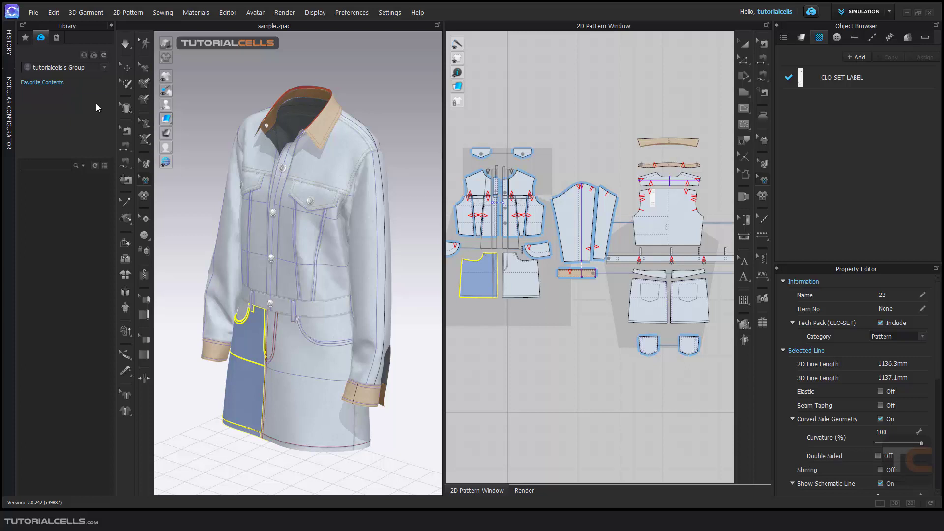
pyautogui.click(57, 40)
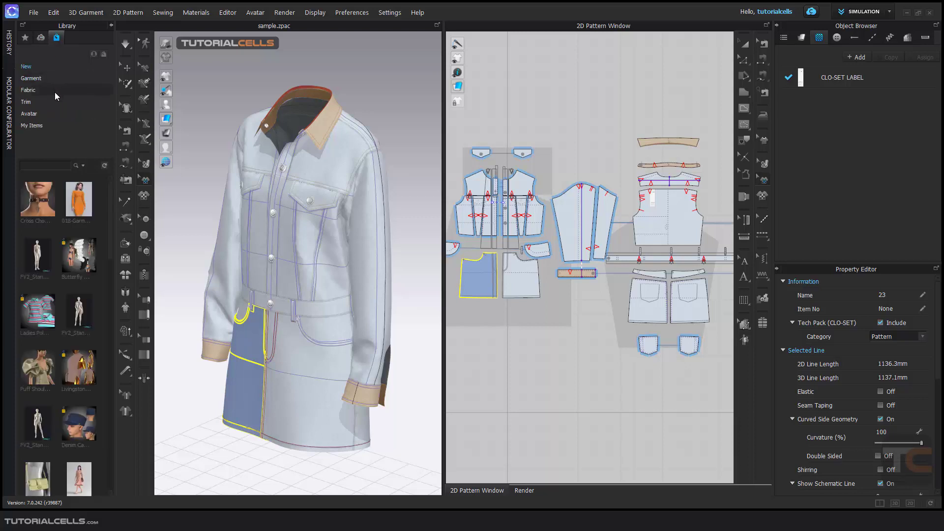
pyautogui.scroll(-5, 69, 243)
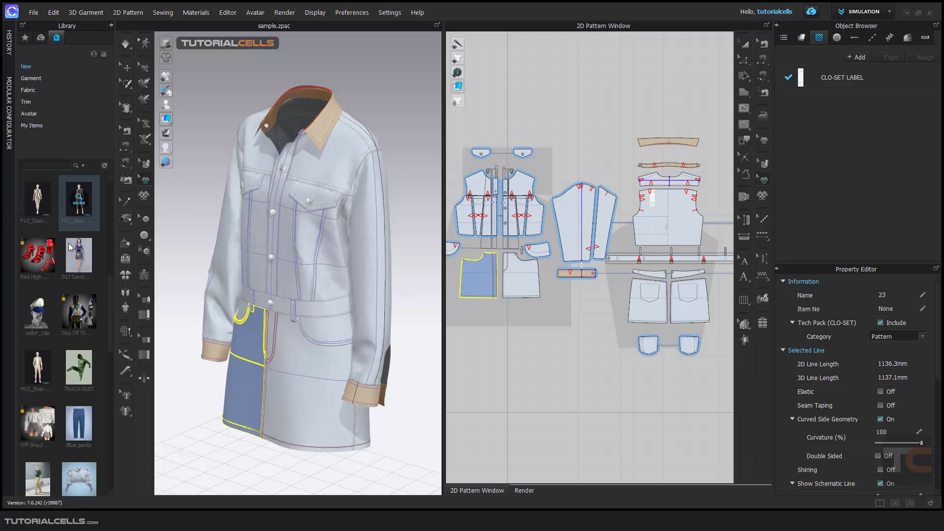
pyautogui.scroll(-5, 60, 341)
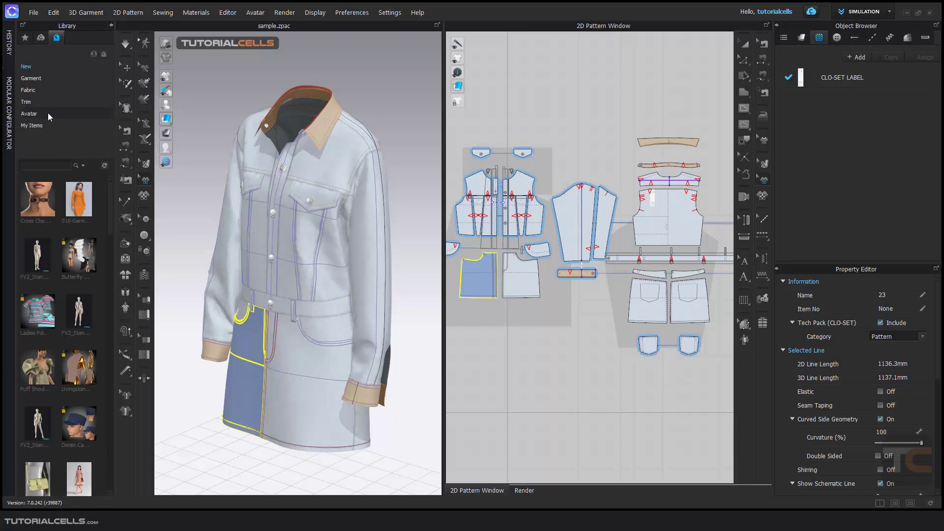
pyautogui.click(25, 37)
pyautogui.click(838, 37)
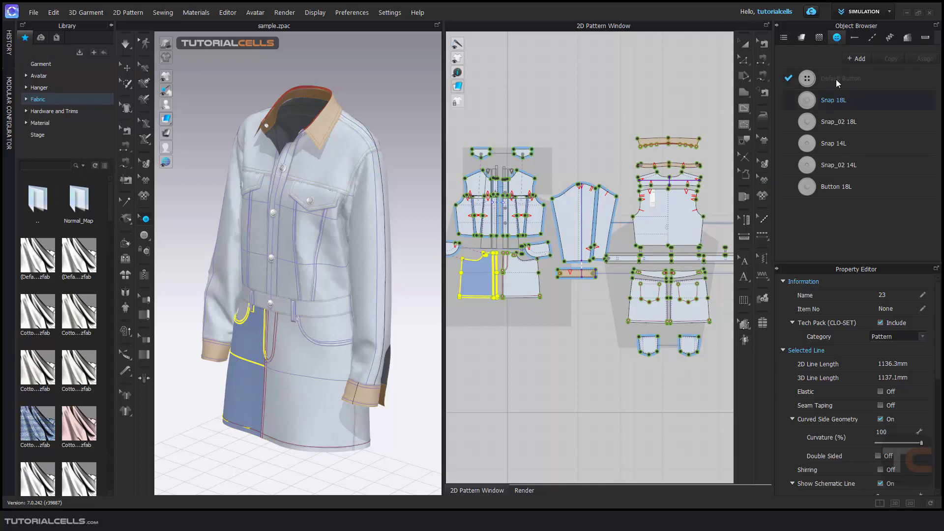
# Step: Browse the garment's buttonhole, topstitch and puckering style lists
pyautogui.click(856, 39)
pyautogui.click(873, 38)
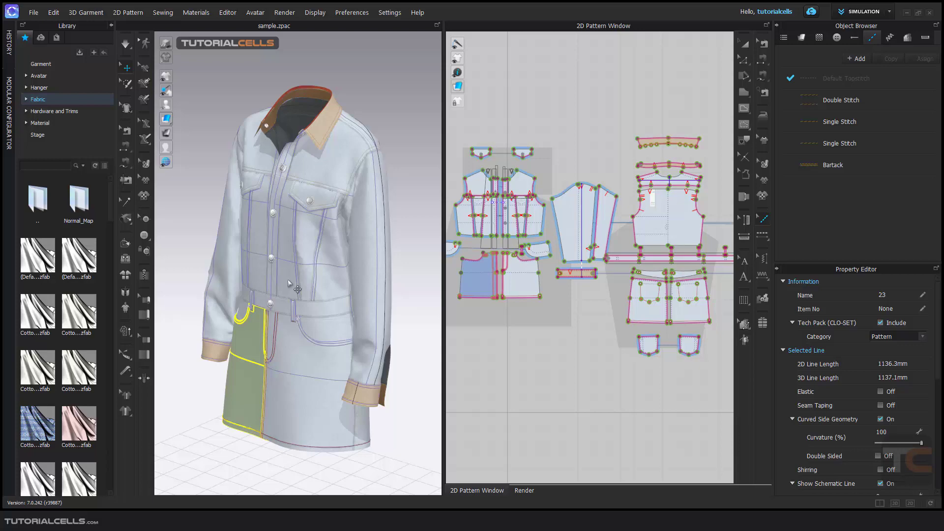
pyautogui.scroll(5, 290, 278)
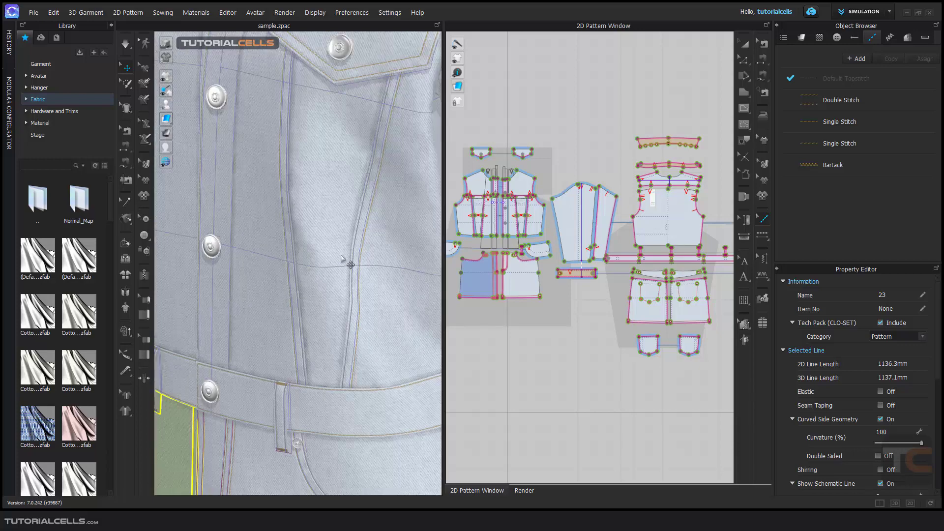
pyautogui.scroll(-2, 344, 261)
pyautogui.scroll(-2, 345, 261)
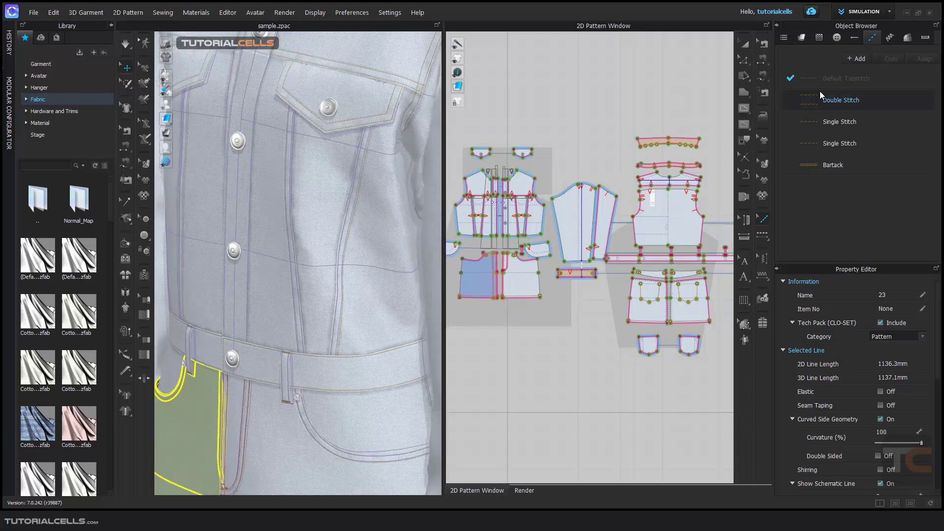
pyautogui.click(890, 37)
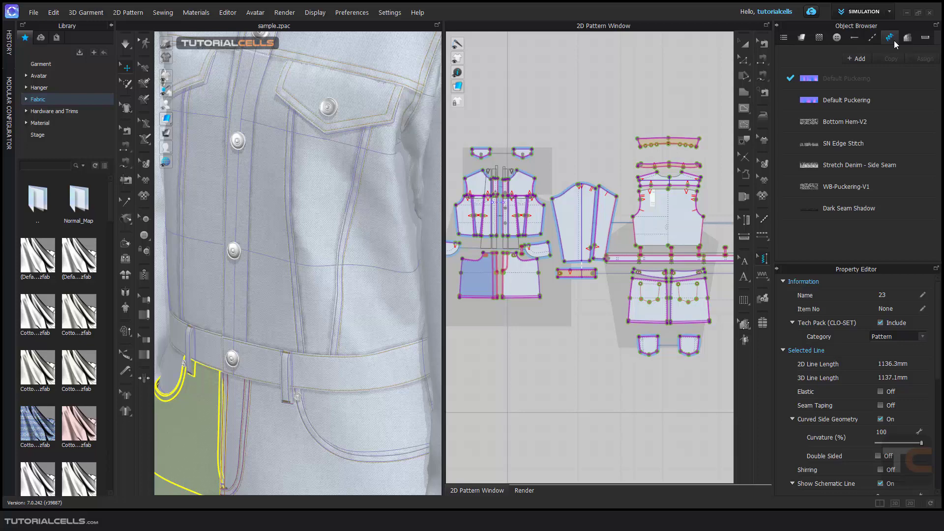
# Step: Show the S, M, L size group, then the POM table with Back yoke through Cuff height
pyautogui.click(909, 37)
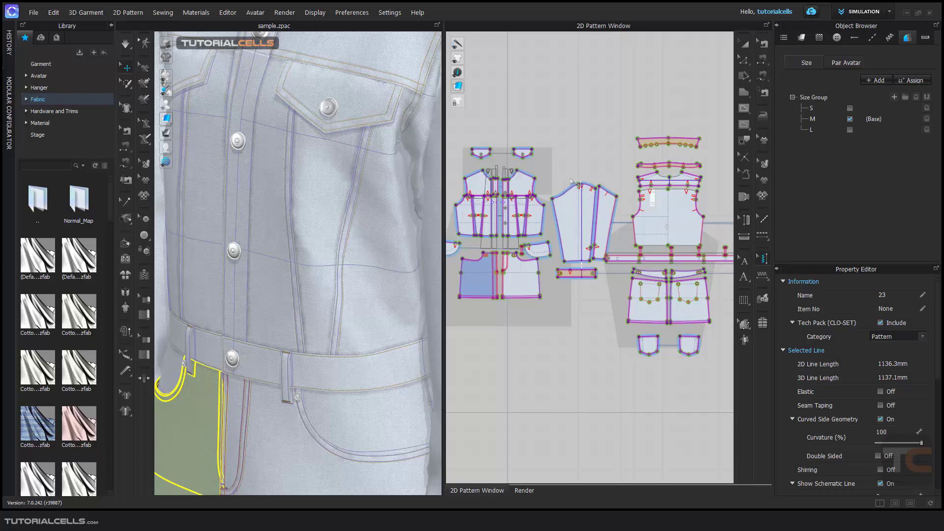
pyautogui.moveTo(394, 196); pyautogui.dragTo(351, 200, button='right')
pyautogui.scroll(-8, 350, 200)
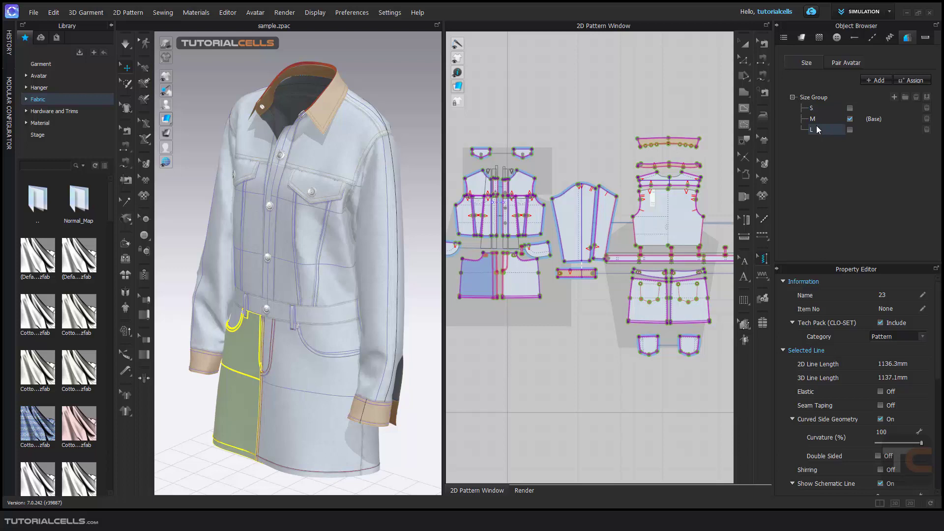
pyautogui.click(926, 39)
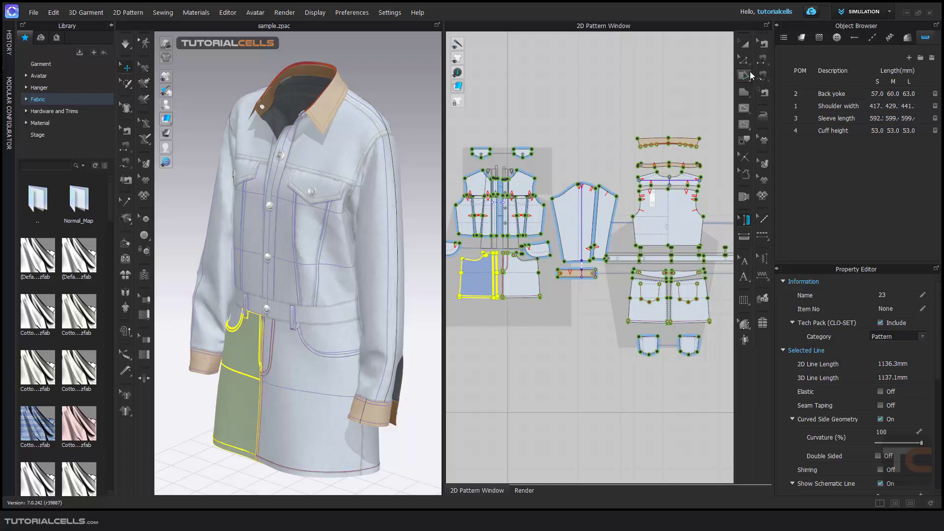
# Step: Return the Object Browser to the scene overview and tour the top menus, ending on Render
pyautogui.click(784, 38)
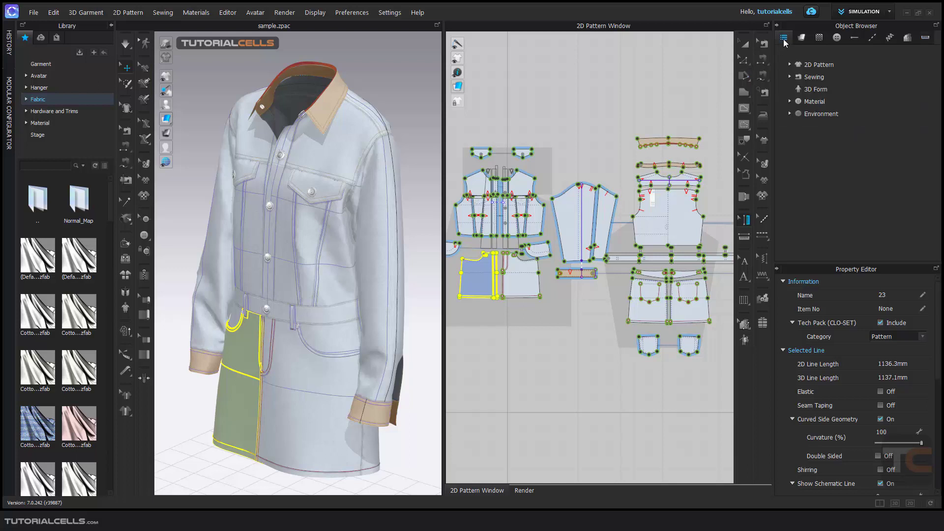
pyautogui.click(37, 14)
pyautogui.moveTo(86, 12)
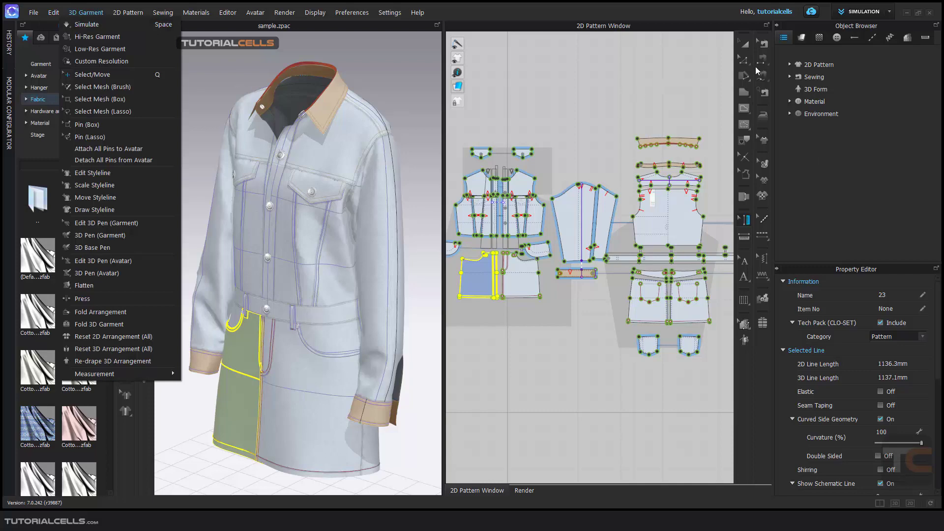
pyautogui.moveTo(133, 13)
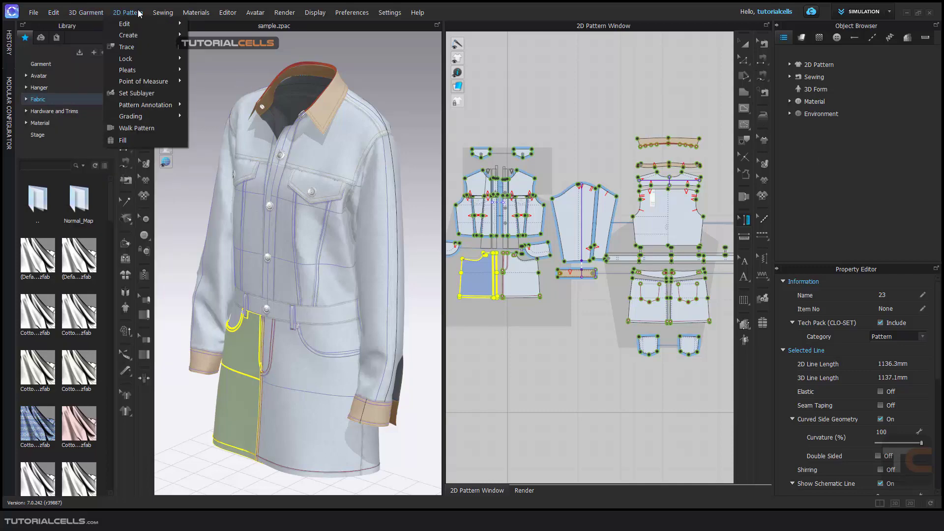
pyautogui.click(131, 14)
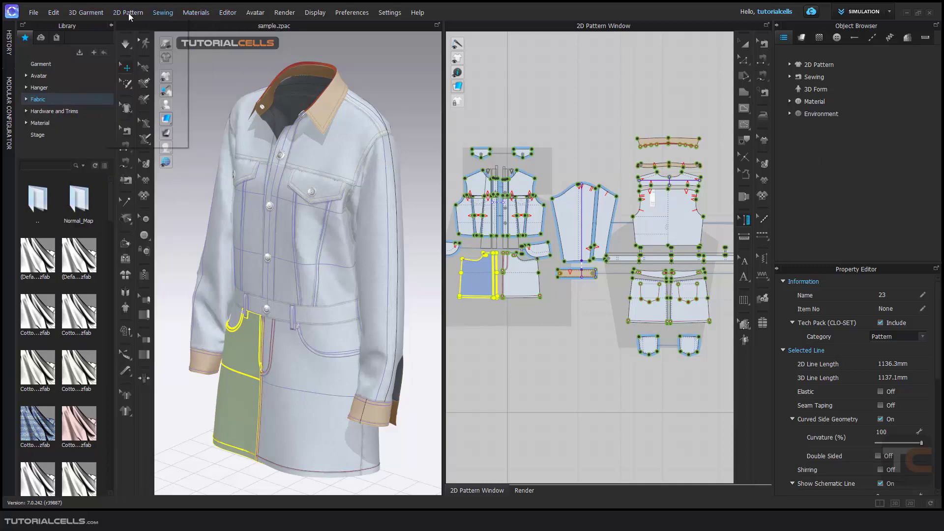
pyautogui.click(86, 12)
pyautogui.moveTo(87, 13)
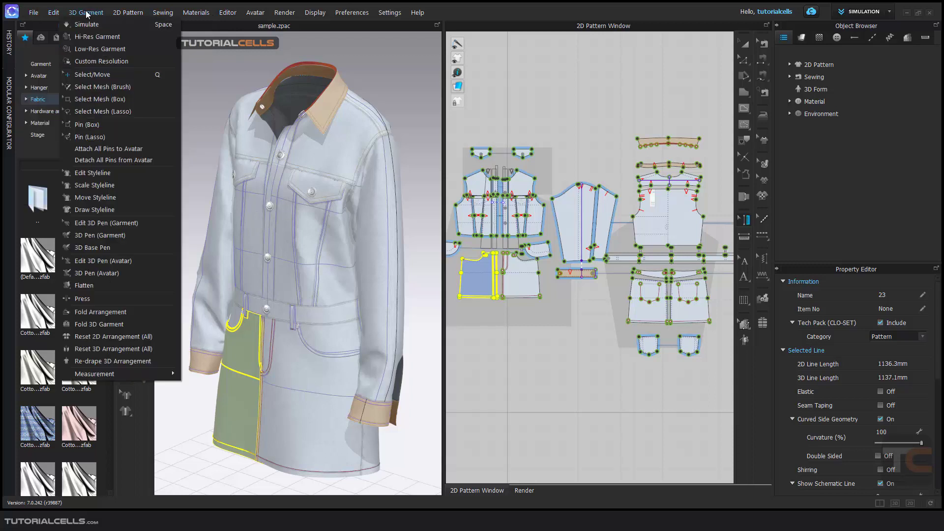
pyautogui.moveTo(281, 13)
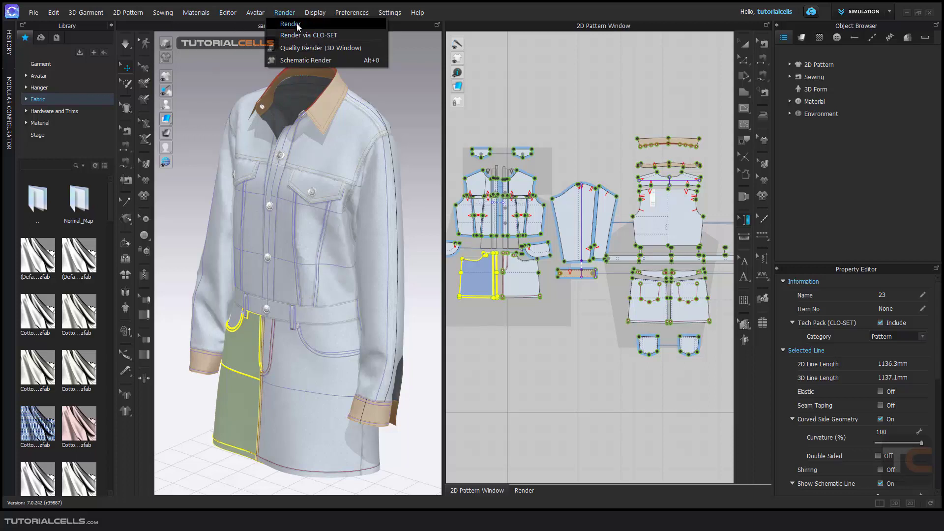
# Step: Render the jacket-dress, then return to the deselected 2D patterns showing Denim_Lightweight and Cotton_Oxford
pyautogui.click(297, 23)
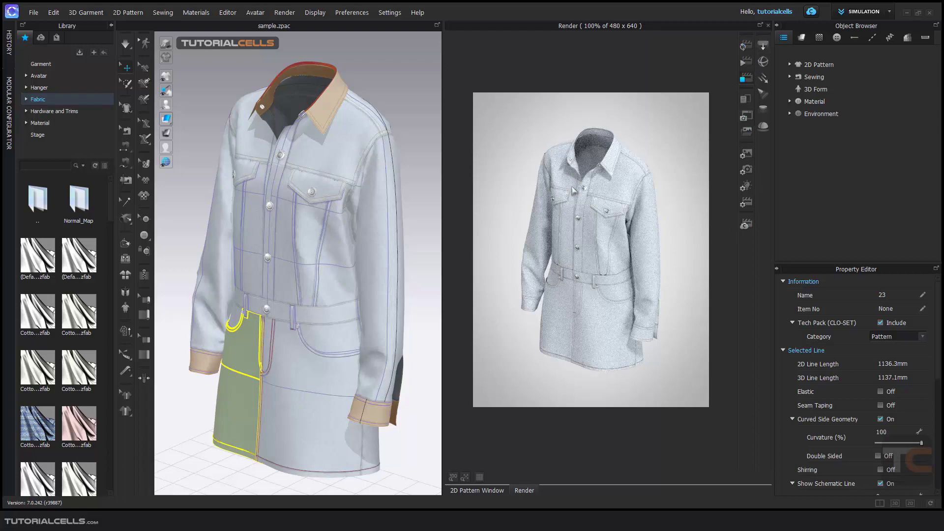
pyautogui.click(471, 490)
pyautogui.click(558, 344)
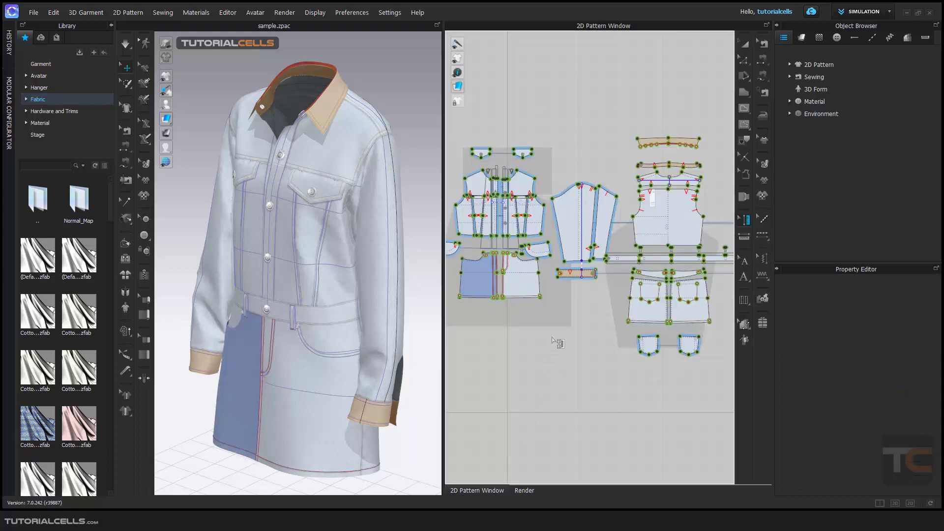
pyautogui.click(745, 43)
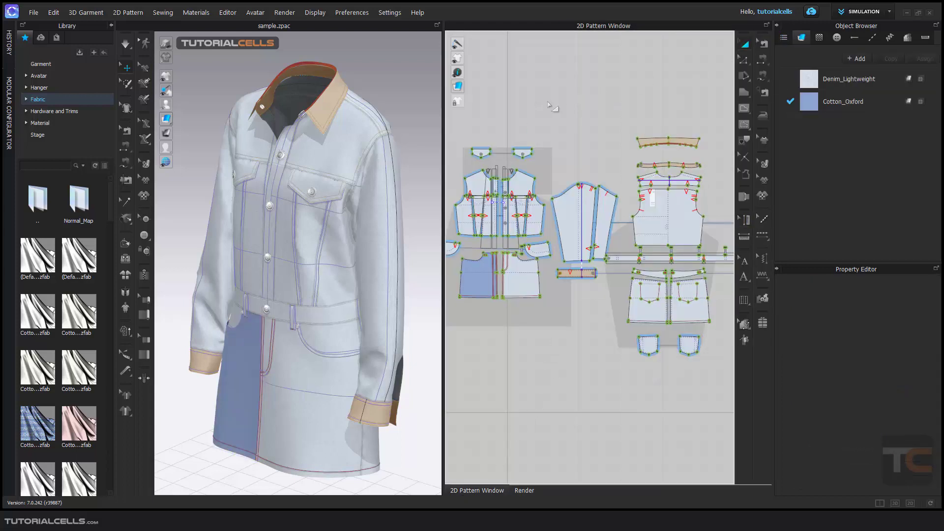